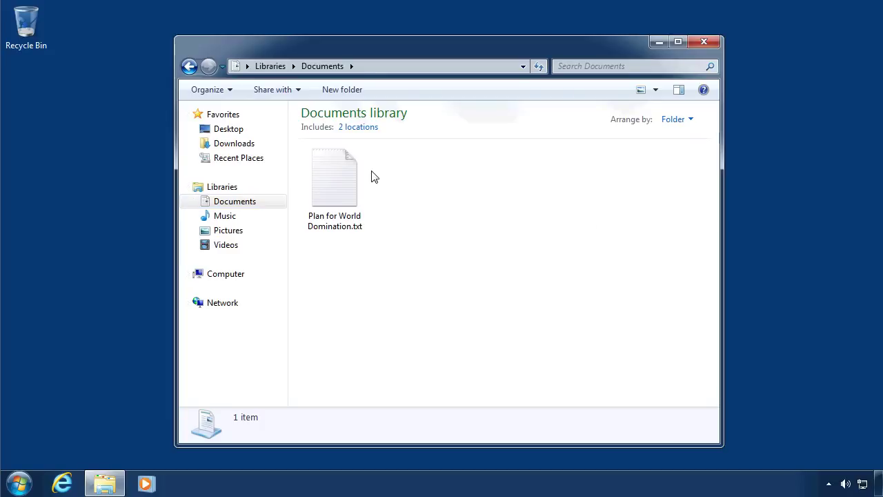
Open Plan for World Domination.txt to read it, then close it.
{"action": "left_click", "coordinate": [330, 176]}
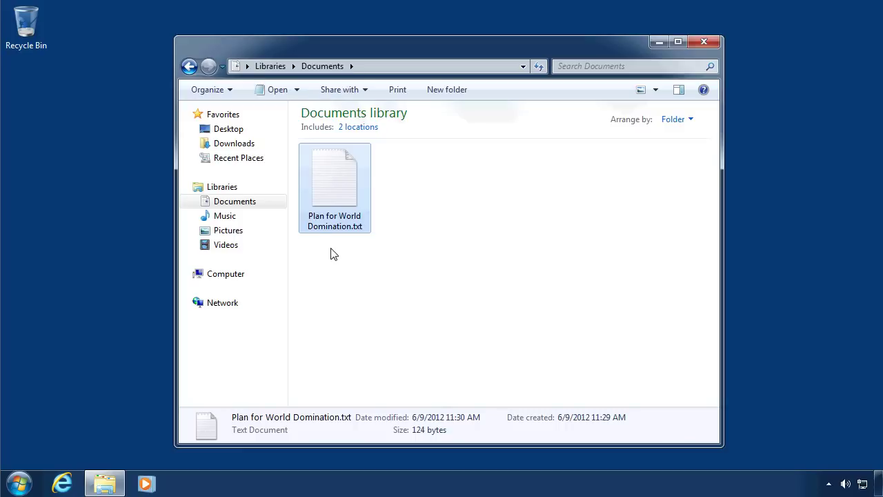
{"action": "double_click", "coordinate": [350, 195]}
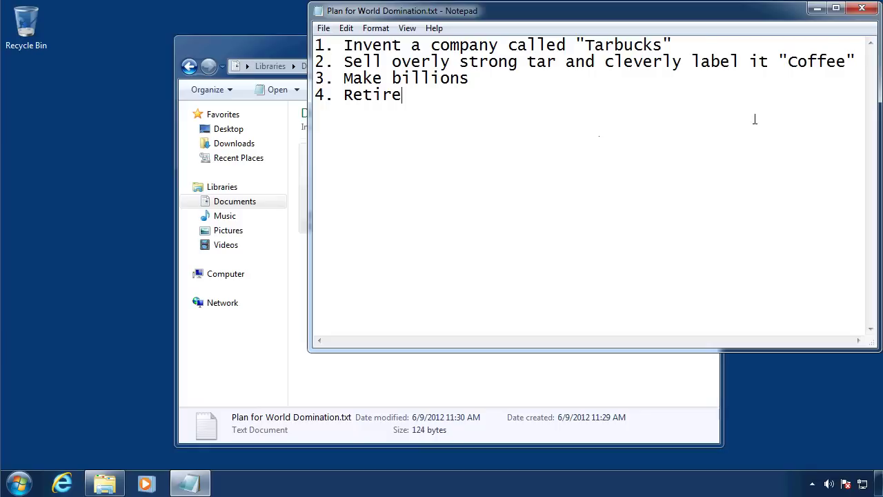
{"action": "left_click", "coordinate": [862, 10]}
Open MarinaGraduation-080.jpg from the Pictures library in Photo Viewer, then close it.
{"action": "left_click", "coordinate": [423, 308]}
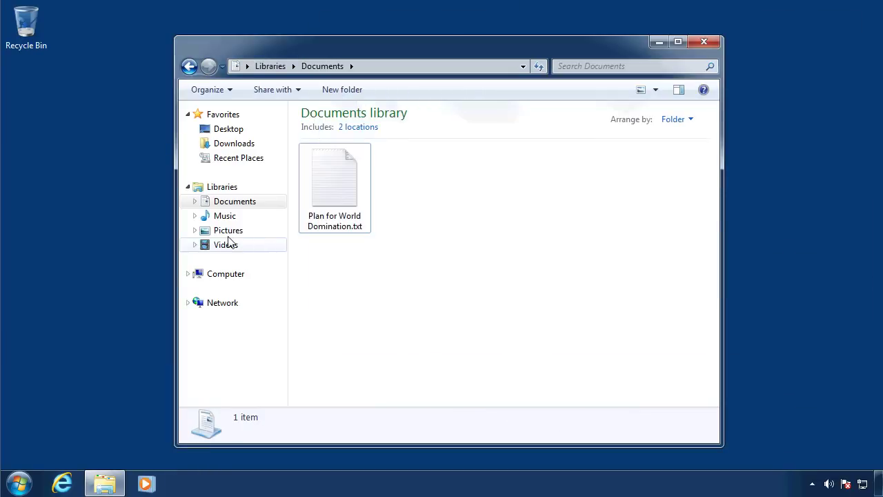
{"action": "left_click", "coordinate": [229, 235]}
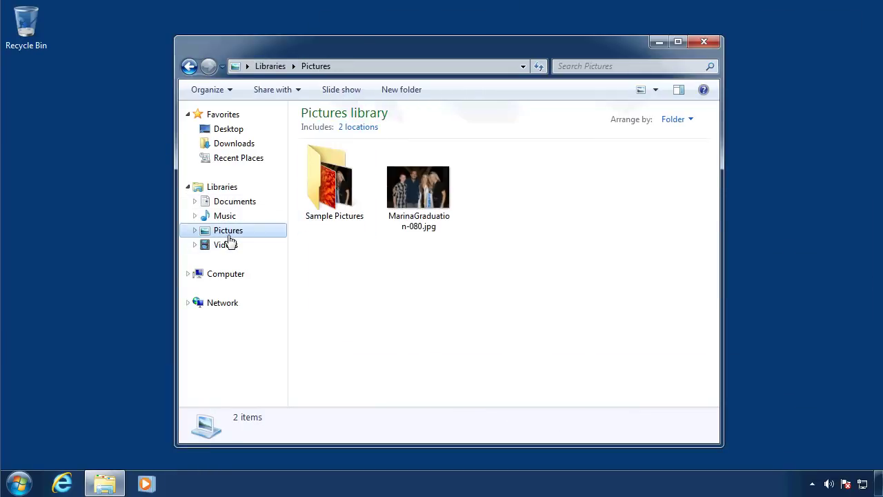
{"action": "left_click", "coordinate": [451, 187]}
{"action": "double_click", "coordinate": [451, 188]}
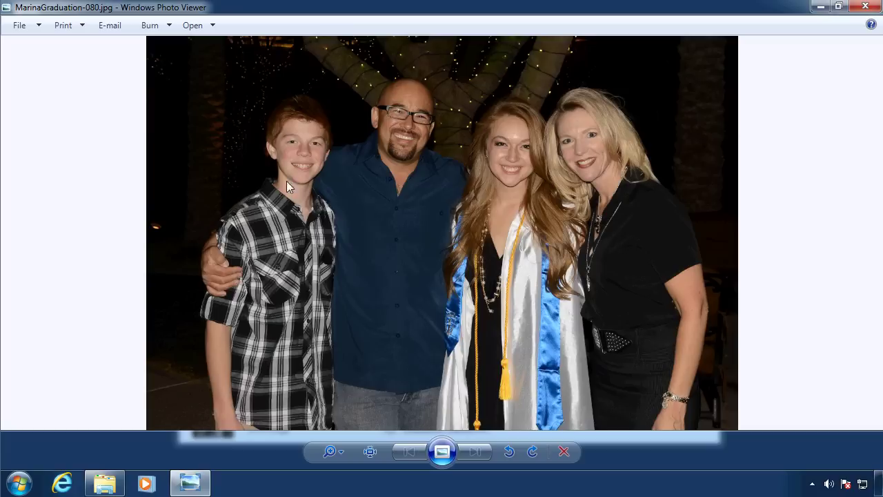
{"action": "left_click", "coordinate": [866, 6]}
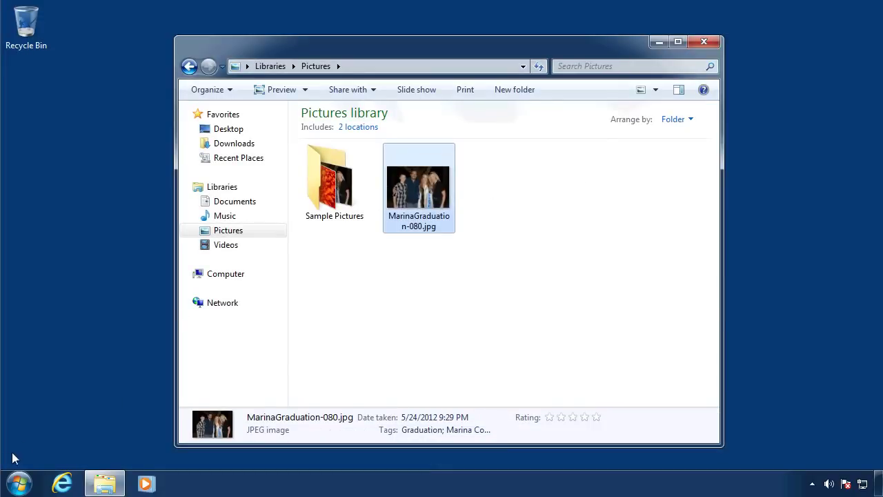
Go to Backup and Restore in Control Panel and start setting up a new backup.
{"action": "left_click", "coordinate": [19, 483]}
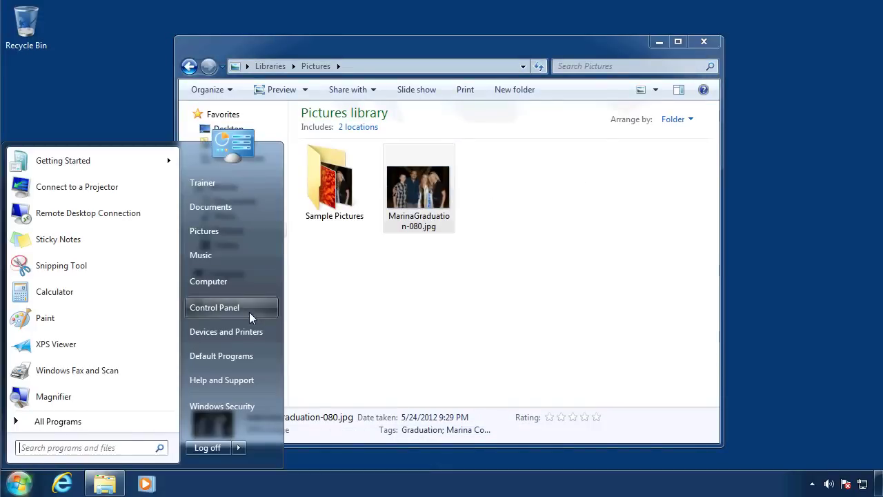
{"action": "left_click", "coordinate": [250, 310]}
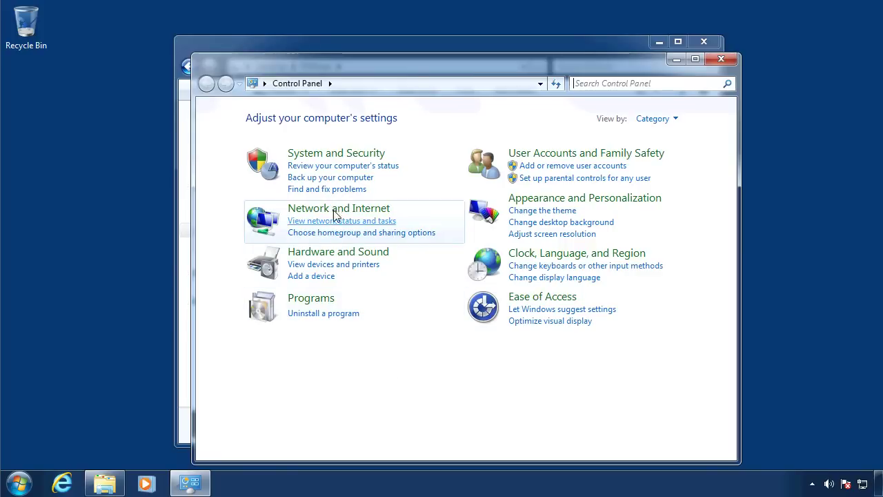
{"action": "left_click", "coordinate": [354, 180]}
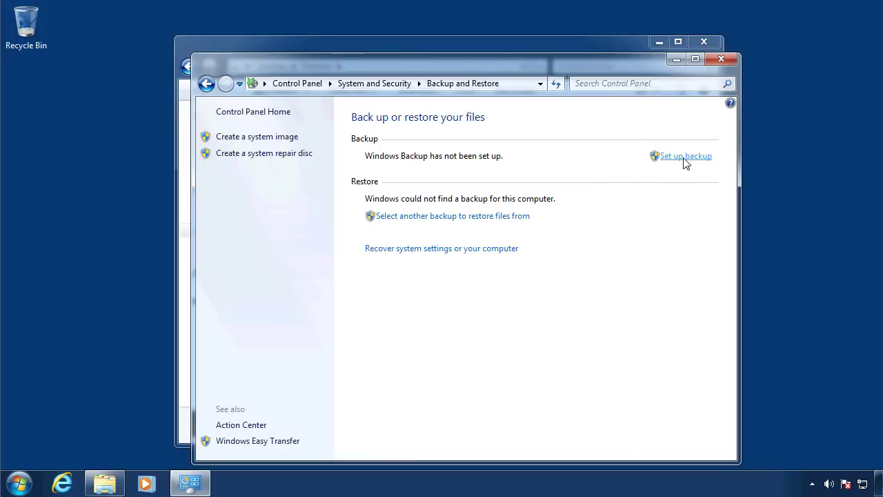
{"action": "left_click", "coordinate": [685, 157]}
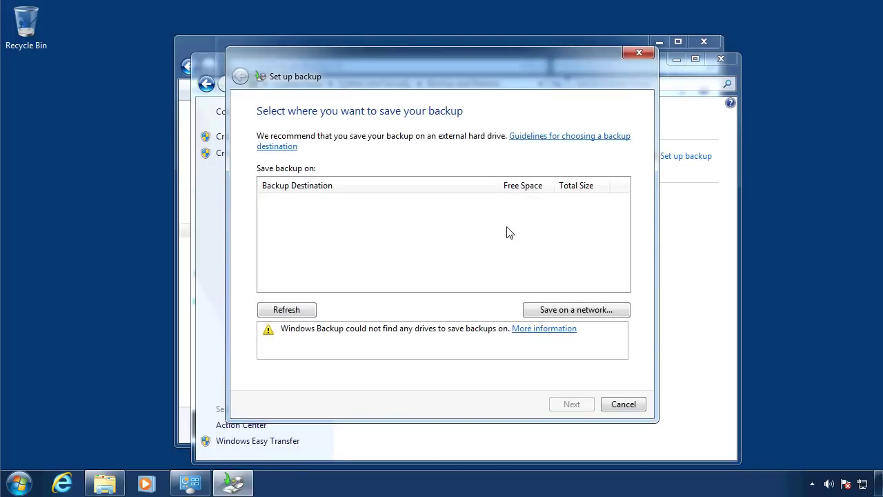
Refresh the drive list and choose Backup (E:) as the backup destination.
{"action": "left_click", "coordinate": [301, 310]}
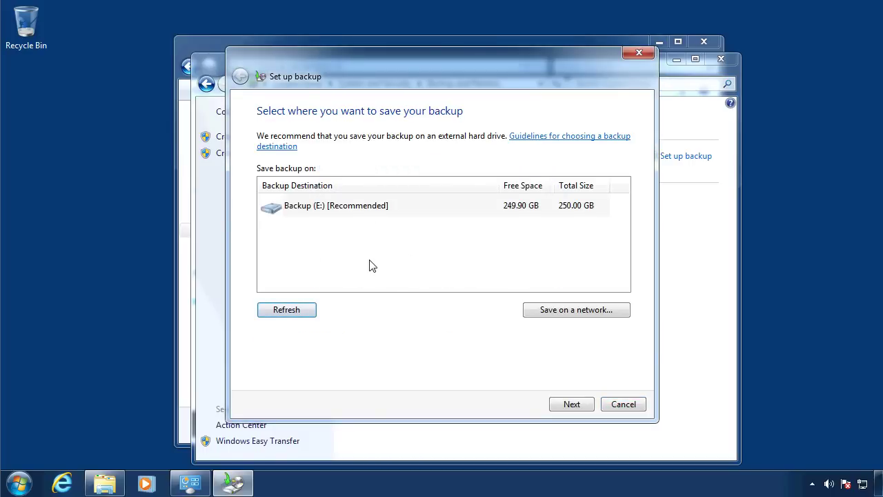
{"action": "left_click", "coordinate": [357, 207]}
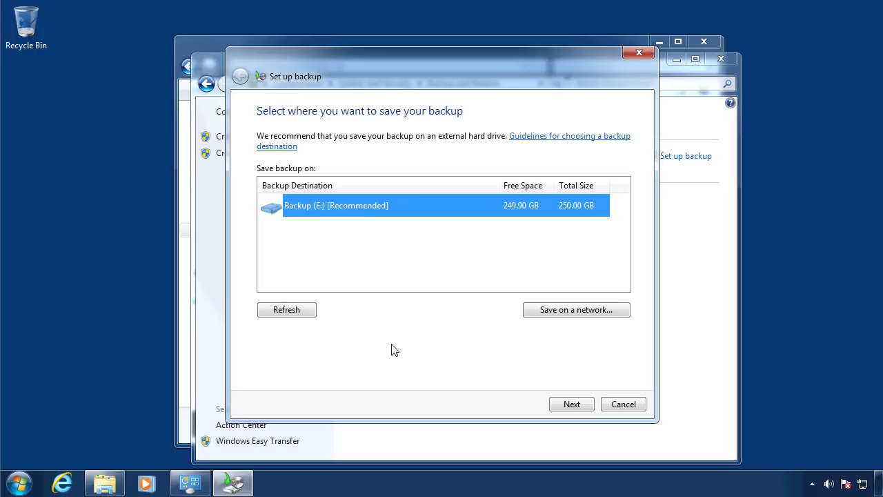
{"action": "left_click", "coordinate": [583, 406]}
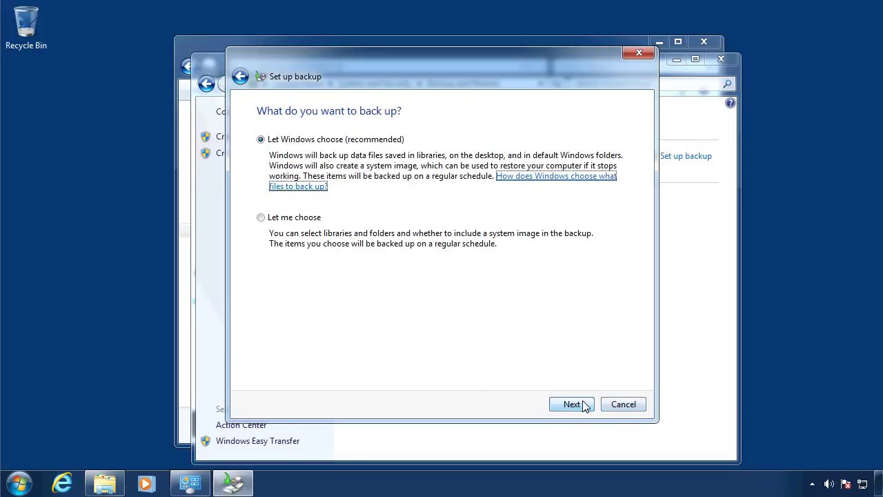
Choose 'Let me choose' for what to back up and continue to the item list.
{"action": "left_click", "coordinate": [318, 147]}
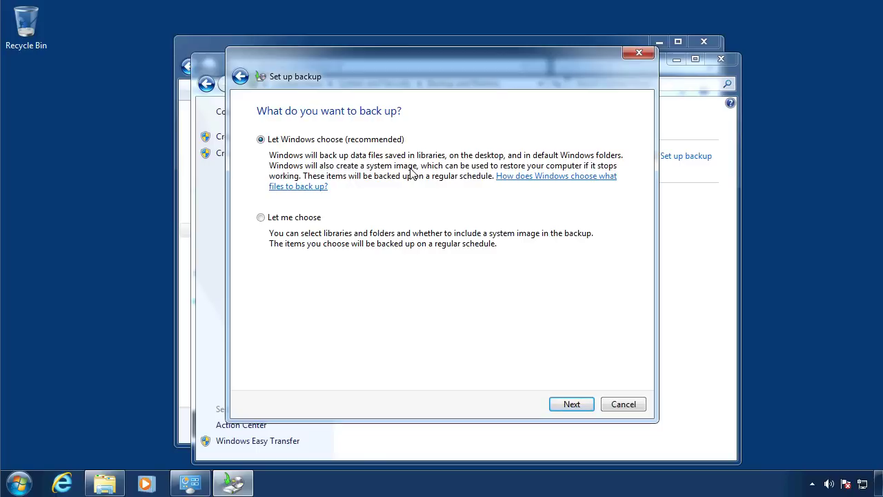
{"action": "left_click", "coordinate": [262, 217]}
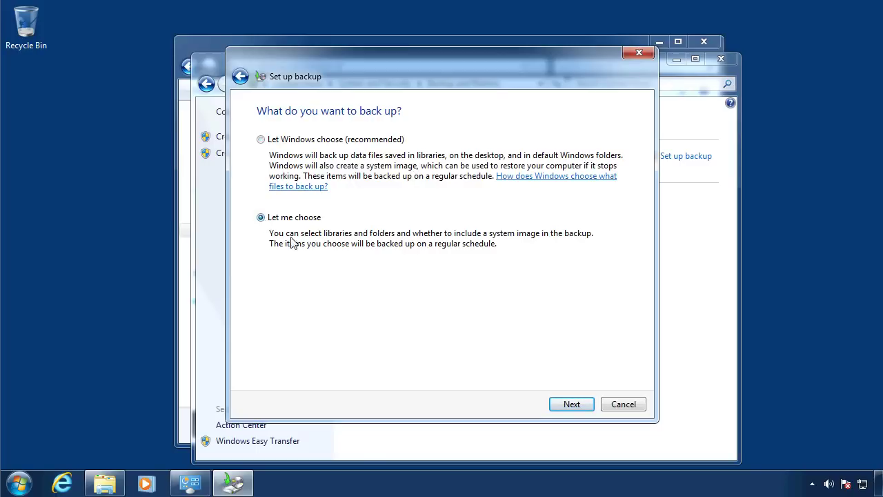
{"action": "left_click", "coordinate": [570, 404]}
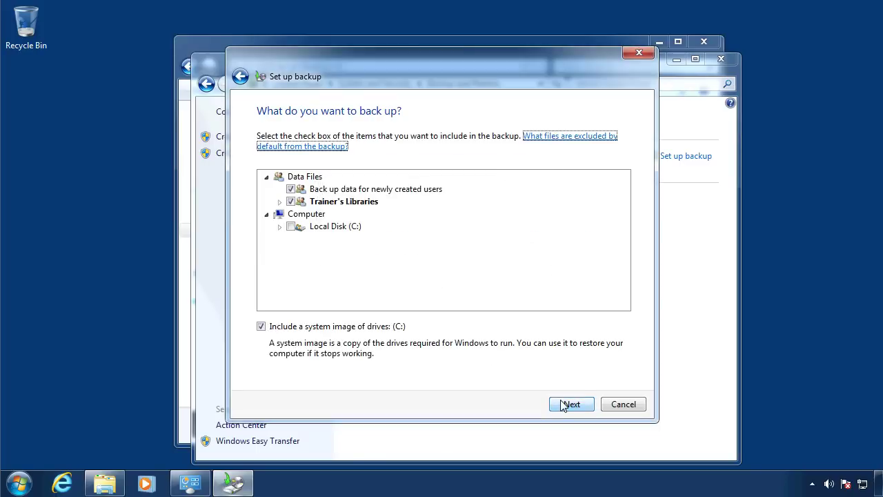
Include all of Trainer's Libraries, Videos included, in the backup and proceed to review.
{"action": "left_click", "coordinate": [279, 201]}
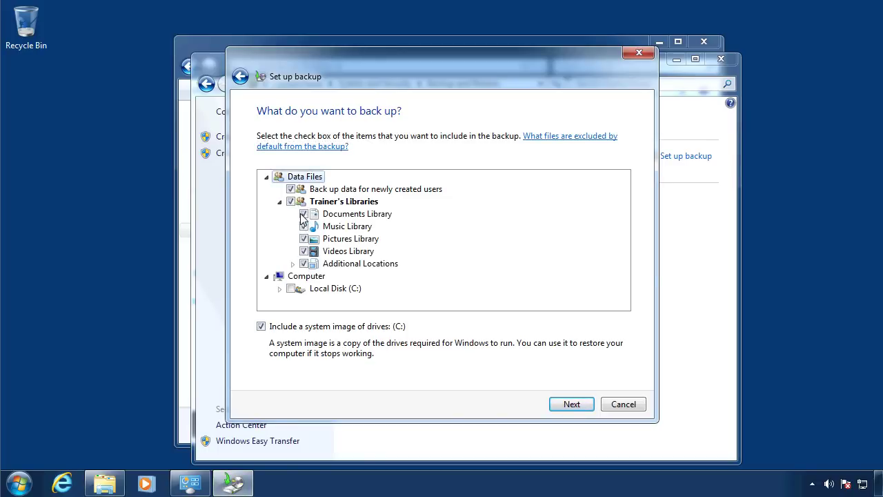
{"action": "left_click", "coordinate": [305, 251]}
{"action": "left_click", "coordinate": [304, 251]}
{"action": "left_click", "coordinate": [304, 251]}
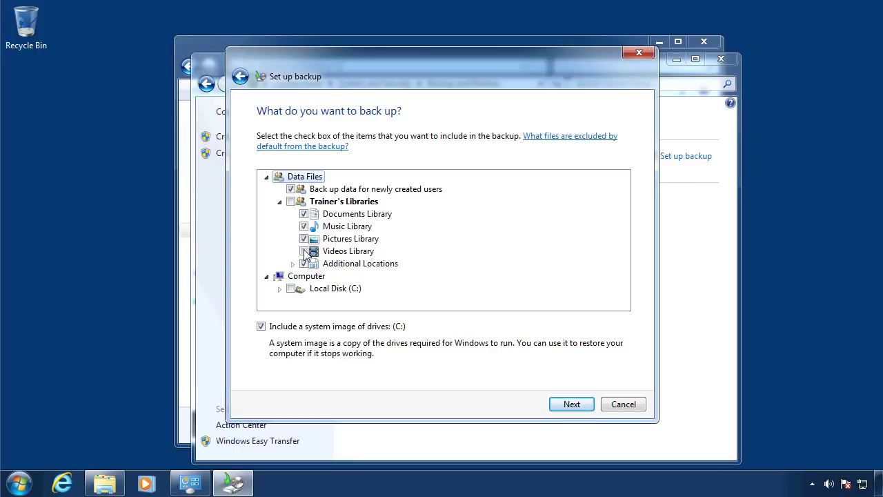
{"action": "left_click", "coordinate": [291, 202]}
{"action": "left_click", "coordinate": [570, 405]}
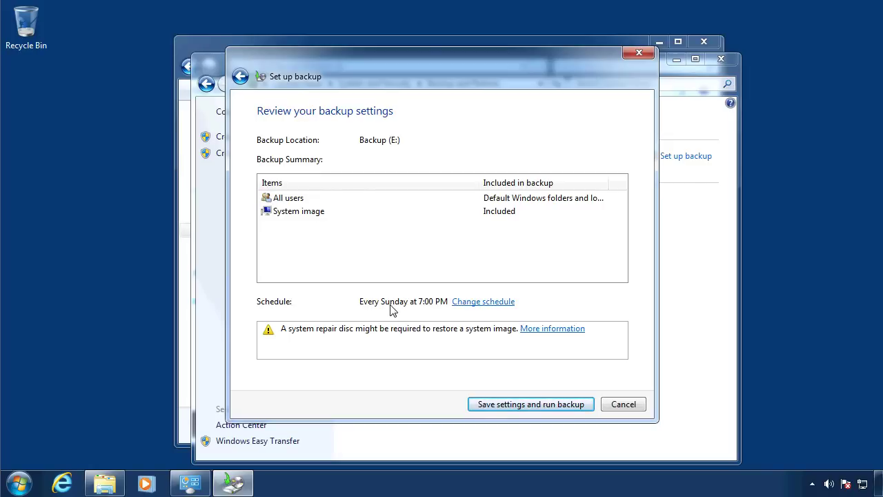
Set the backup frequency to Daily at 7:00 PM in the schedule settings.
{"action": "left_click", "coordinate": [481, 307]}
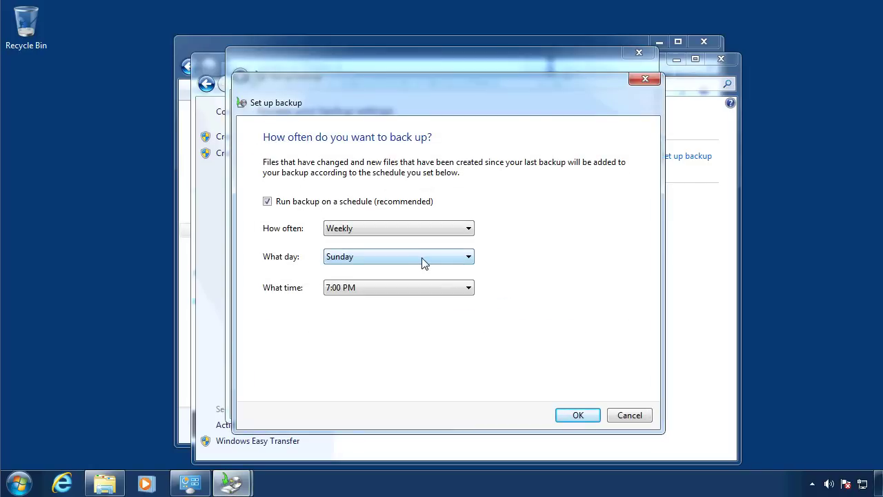
{"action": "left_click", "coordinate": [402, 232]}
{"action": "left_click", "coordinate": [390, 243]}
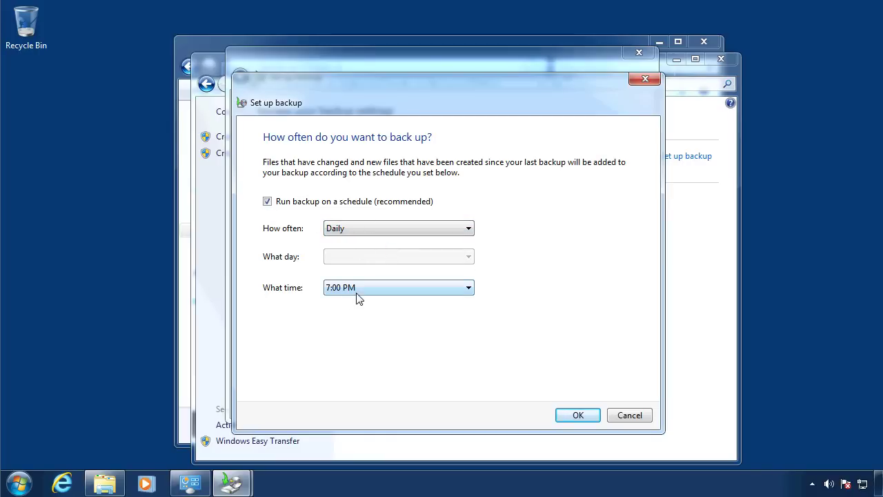
{"action": "left_click", "coordinate": [578, 416]}
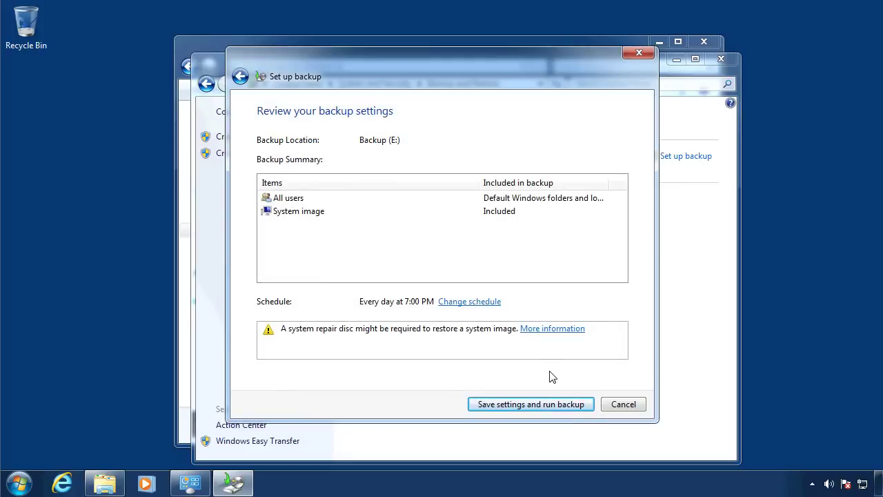
Save settings and run the first backup to Backup (E:), then close Backup and Restore.
{"action": "left_click", "coordinate": [560, 406]}
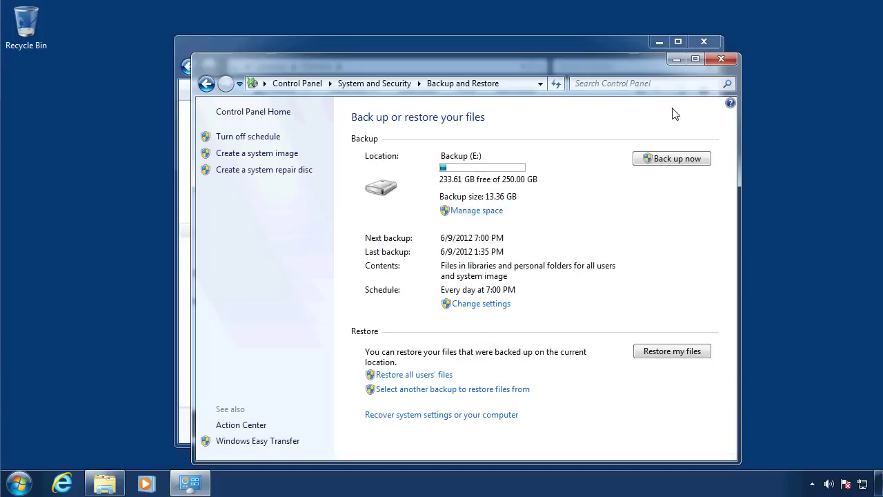
{"action": "left_click", "coordinate": [721, 59]}
Permanently delete MarinaGraduation-080.jpg from the Pictures library with Shift+Delete.
{"action": "left_click", "coordinate": [584, 228]}
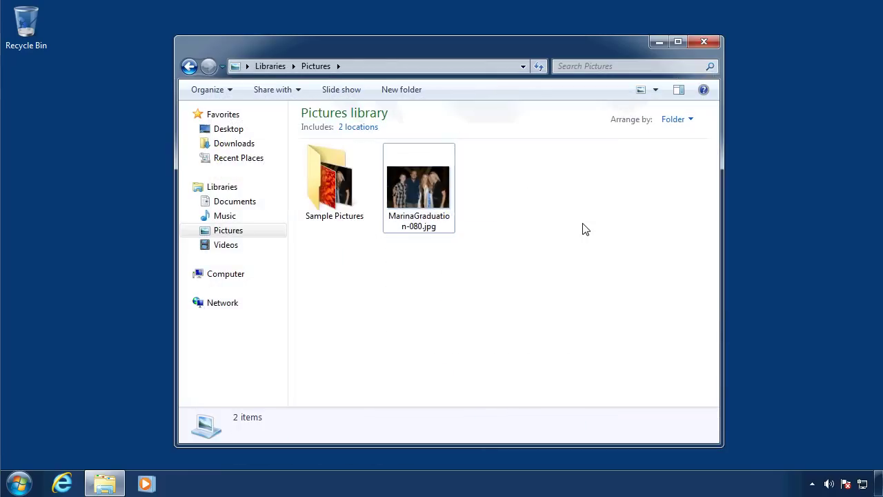
{"action": "left_click", "coordinate": [407, 206]}
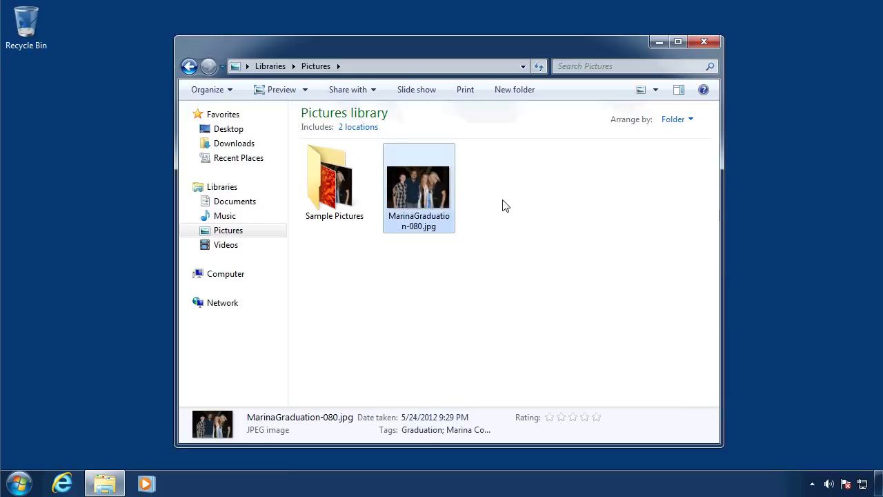
{"action": "key", "text": "shift+Delete"}
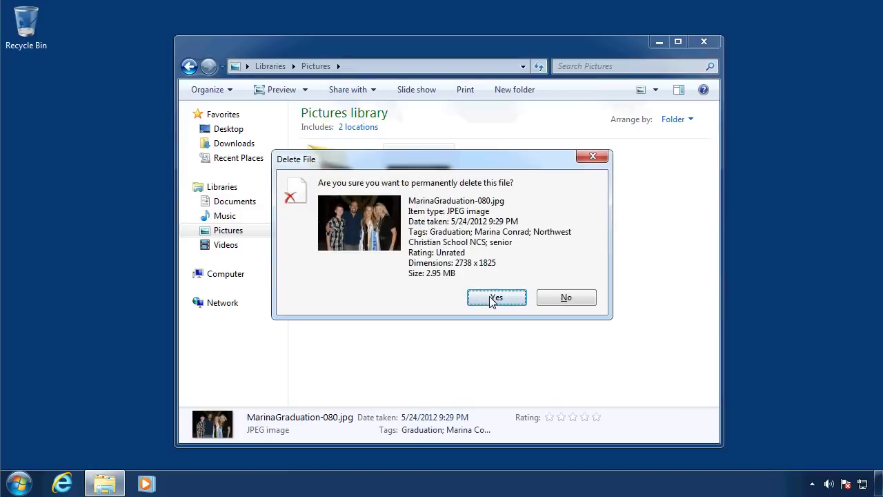
{"action": "left_click", "coordinate": [493, 298]}
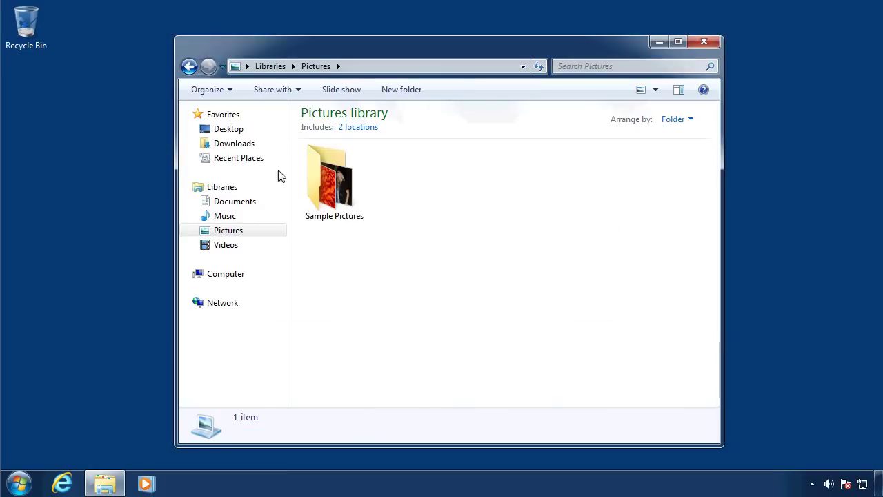
{"action": "left_click", "coordinate": [225, 202]}
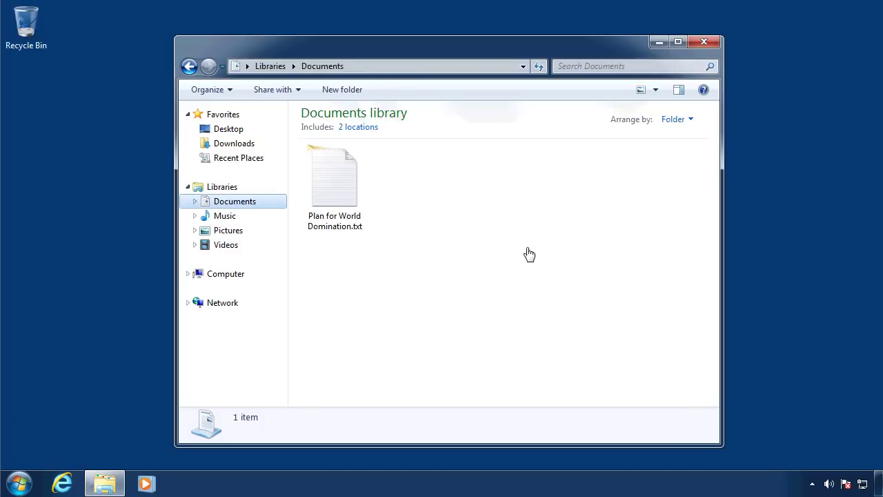
Permanently delete Plan for World Domination.txt from Documents with Shift+Delete.
{"action": "left_click", "coordinate": [346, 191]}
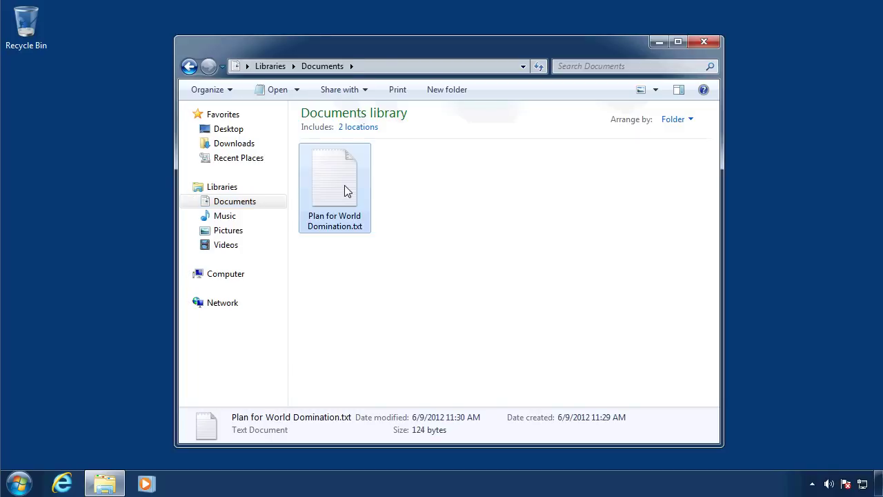
{"action": "key", "text": "shift+Delete"}
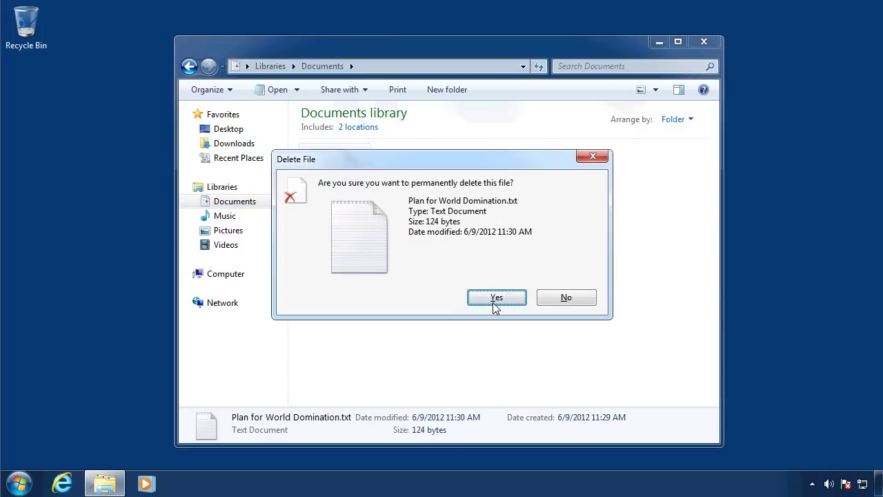
{"action": "left_click", "coordinate": [496, 297]}
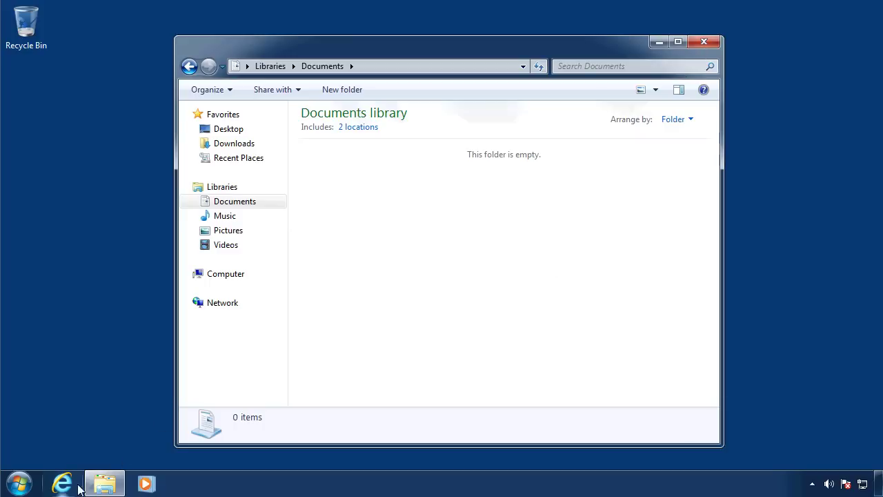
Go to Backup and Restore in Control Panel and choose 'Restore my files'.
{"action": "left_click", "coordinate": [18, 483]}
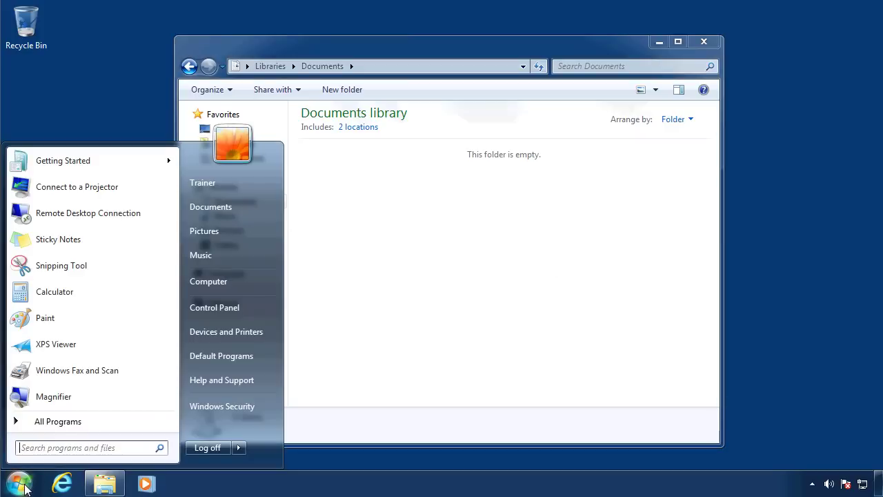
{"action": "left_click", "coordinate": [258, 307]}
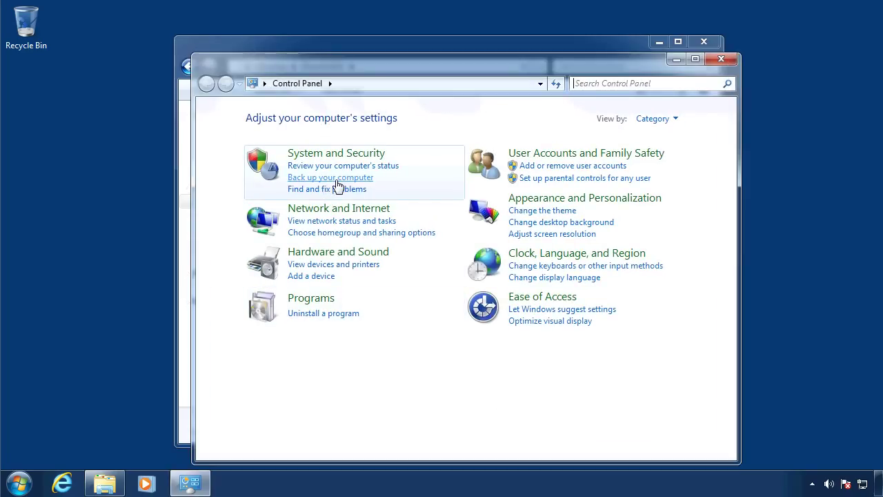
{"action": "left_click", "coordinate": [337, 178]}
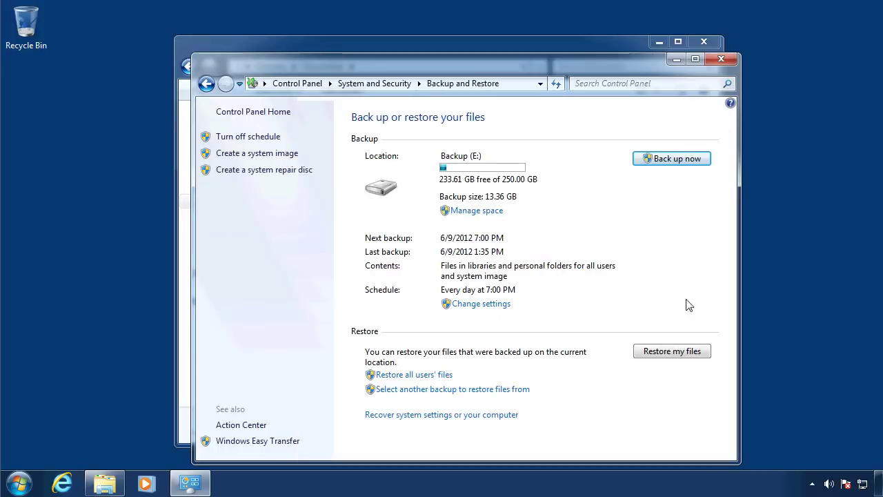
{"action": "left_click", "coordinate": [672, 351]}
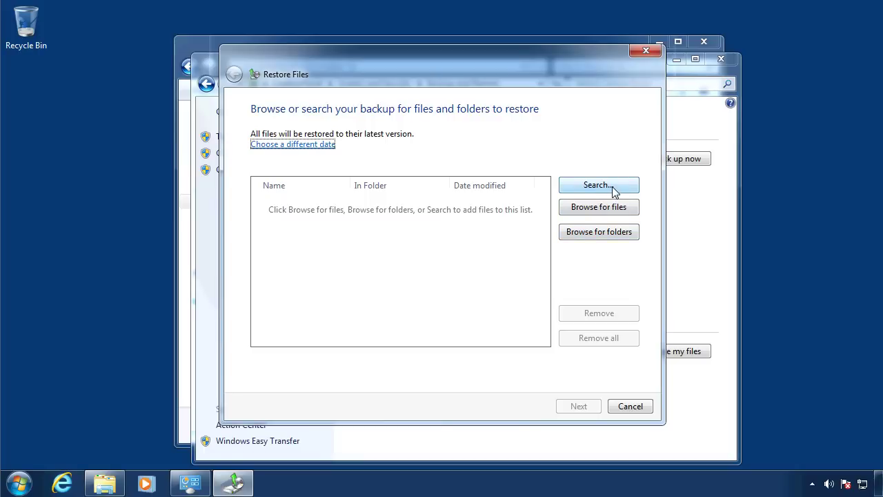
Add Plan for World Domination.txt from the backed-up Documents folder to the restore list.
{"action": "left_click", "coordinate": [611, 210]}
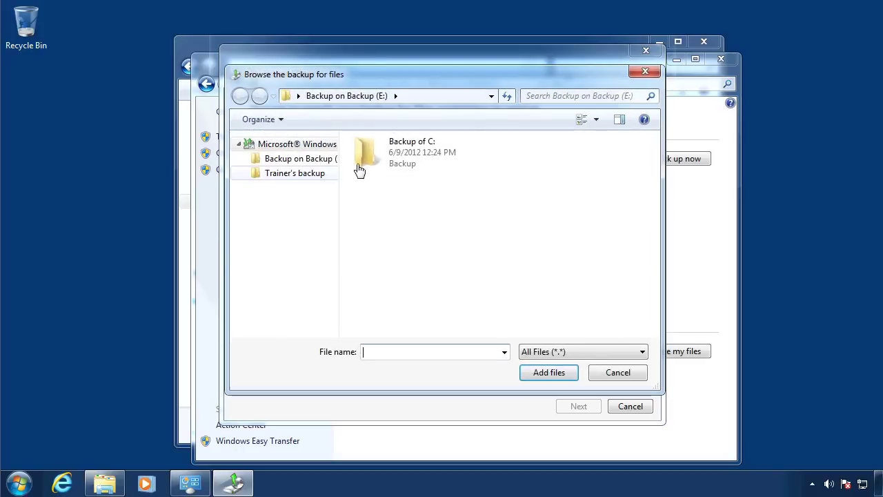
{"action": "double_click", "coordinate": [376, 153]}
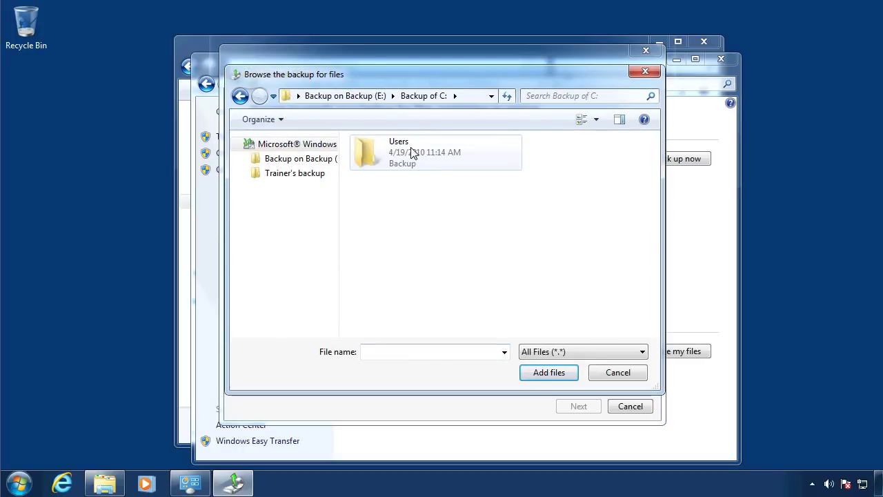
{"action": "double_click", "coordinate": [411, 152]}
{"action": "left_click", "coordinate": [430, 198]}
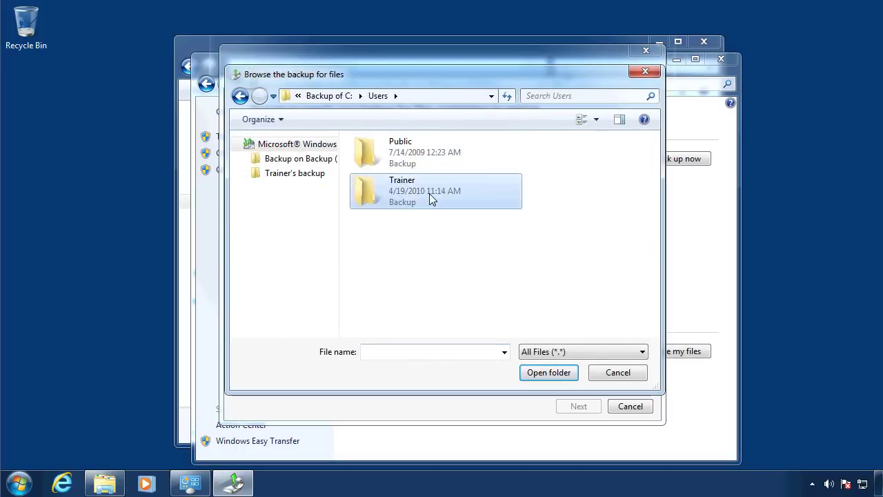
{"action": "double_click", "coordinate": [430, 199]}
{"action": "left_click_drag", "start_coordinate": [655, 200], "coordinate": [655, 228]}
{"action": "left_click", "coordinate": [444, 196]}
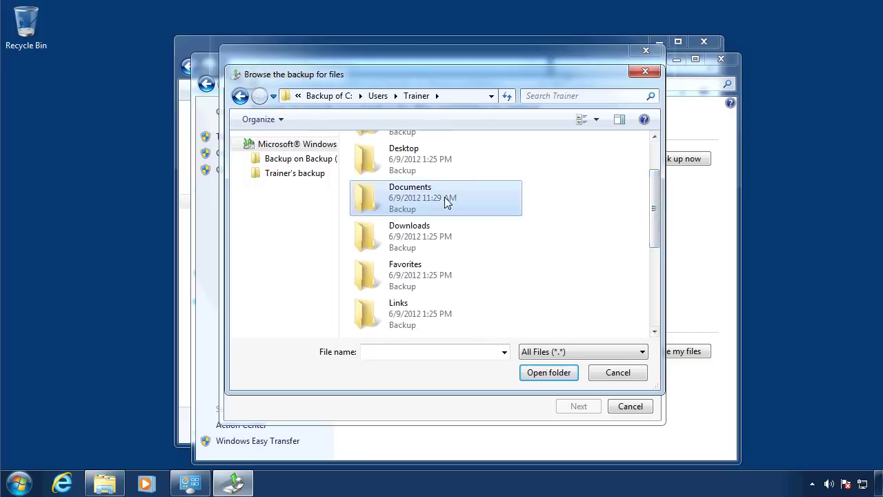
{"action": "double_click", "coordinate": [444, 196]}
{"action": "double_click", "coordinate": [438, 200]}
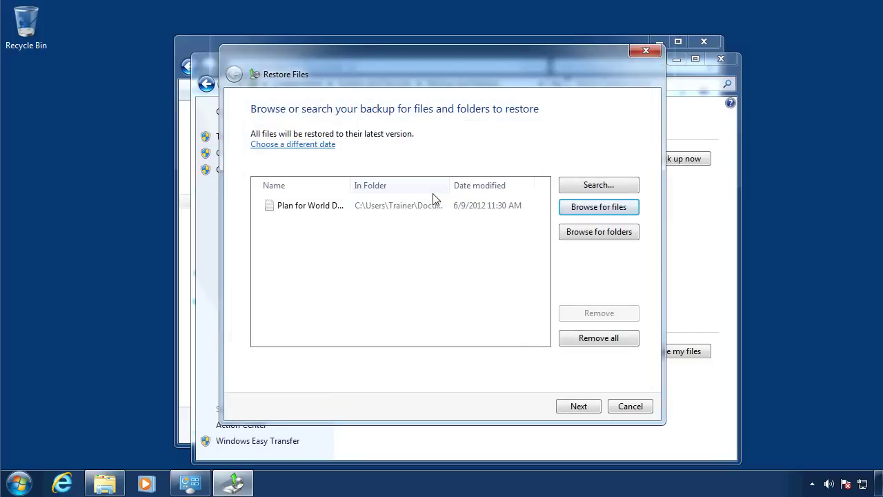
Add MarinaGraduation-080.jpg from the backed-up Pictures folder to the restore list.
{"action": "left_click", "coordinate": [583, 210]}
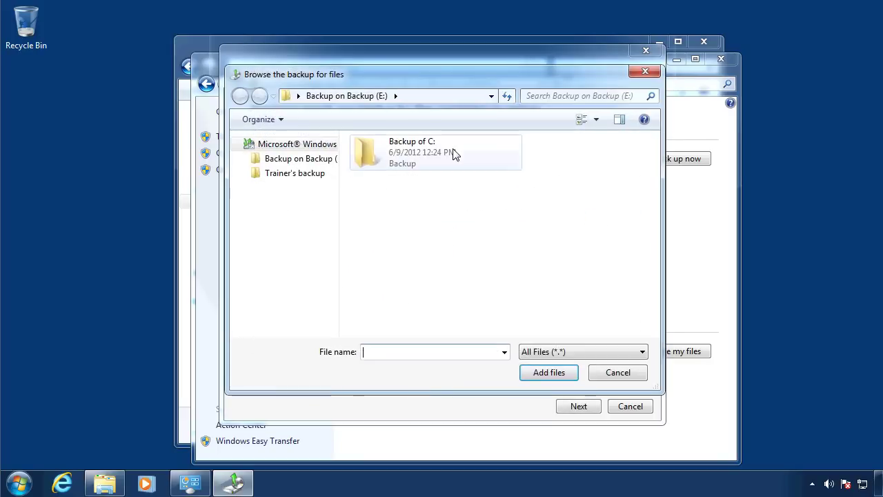
{"action": "double_click", "coordinate": [451, 153]}
{"action": "double_click", "coordinate": [400, 168]}
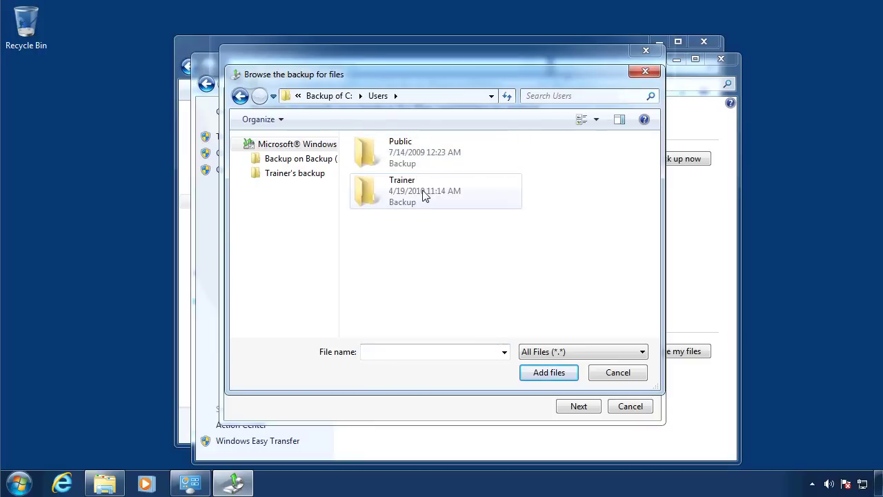
{"action": "double_click", "coordinate": [425, 195]}
{"action": "left_click_drag", "start_coordinate": [657, 188], "coordinate": [636, 262]}
{"action": "left_click", "coordinate": [404, 269]}
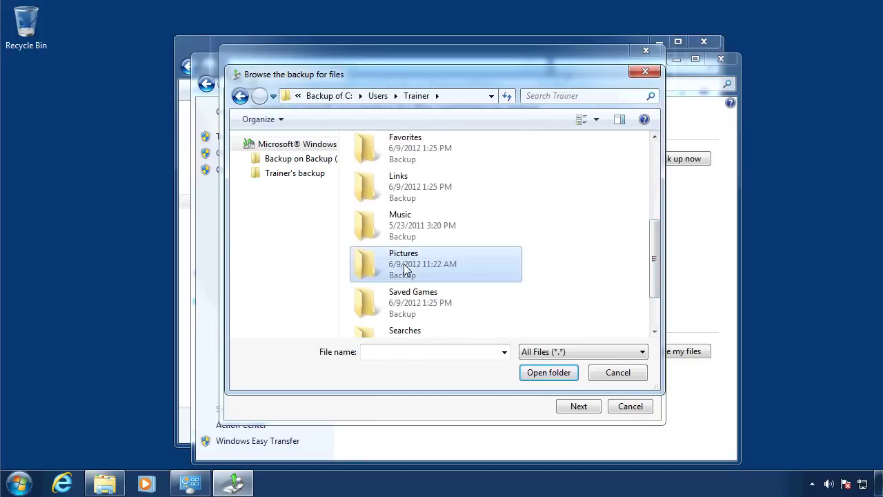
{"action": "double_click", "coordinate": [405, 269]}
{"action": "left_click", "coordinate": [443, 194]}
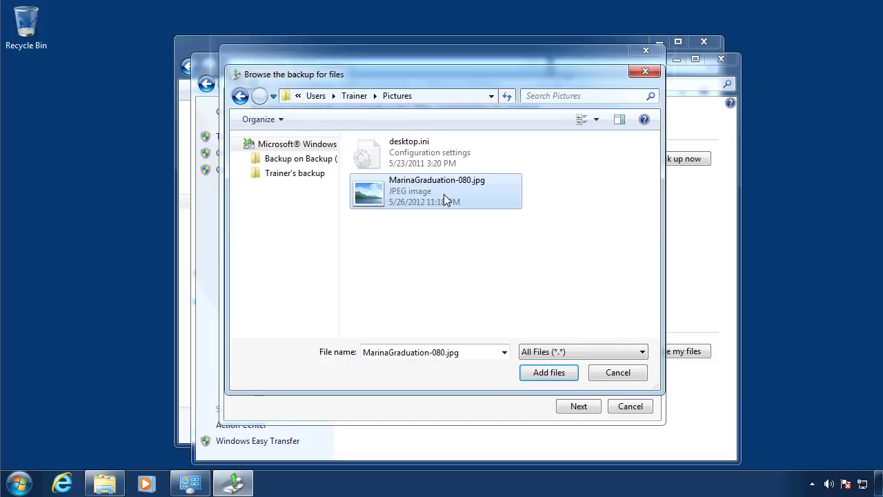
{"action": "double_click", "coordinate": [443, 194]}
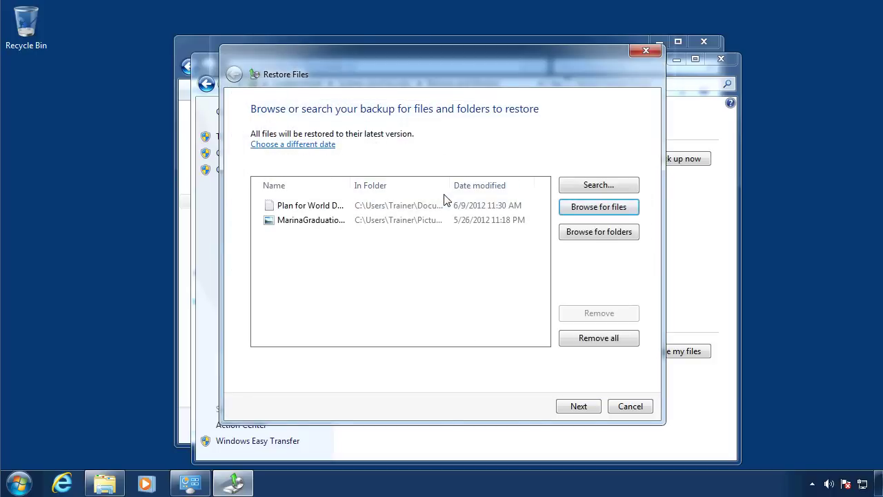
Restore both selected files to their original locations and finish the wizard.
{"action": "left_click", "coordinate": [580, 407]}
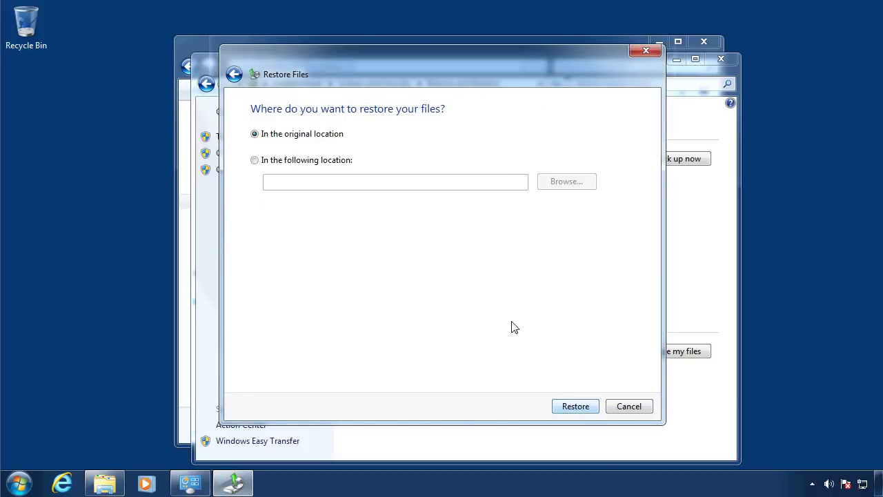
{"action": "left_click", "coordinate": [575, 406]}
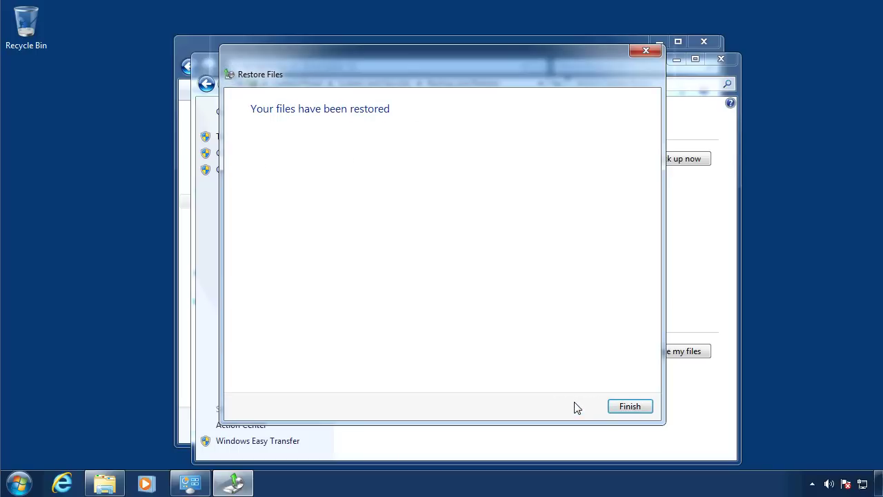
{"action": "left_click", "coordinate": [627, 406]}
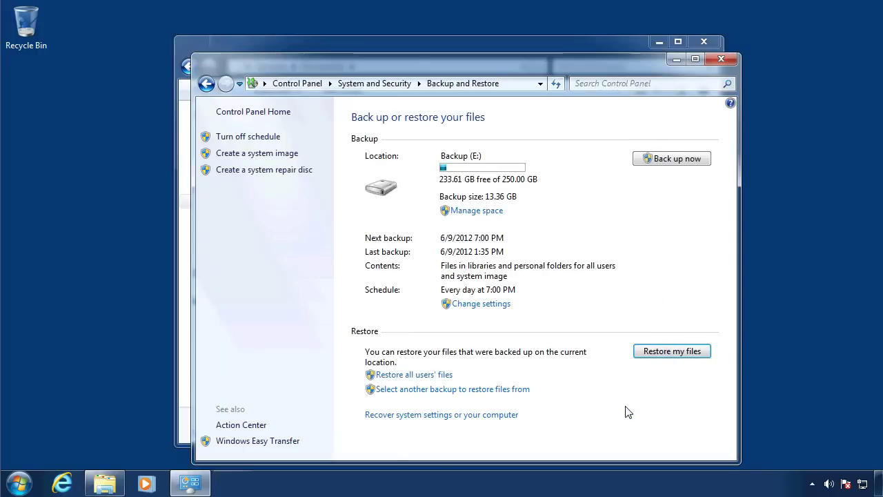
Confirm the text file is back in Documents and the graduation photo in Pictures.
{"action": "left_click", "coordinate": [723, 59]}
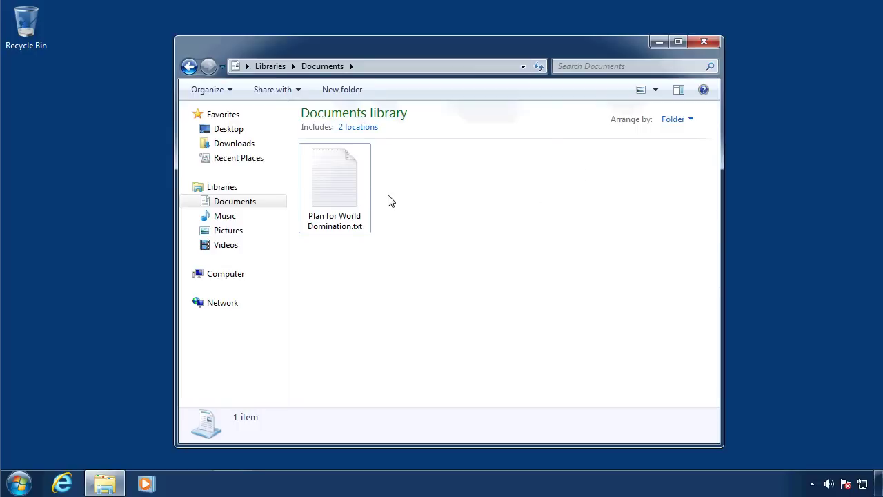
{"action": "left_click", "coordinate": [349, 196]}
{"action": "left_click", "coordinate": [235, 232]}
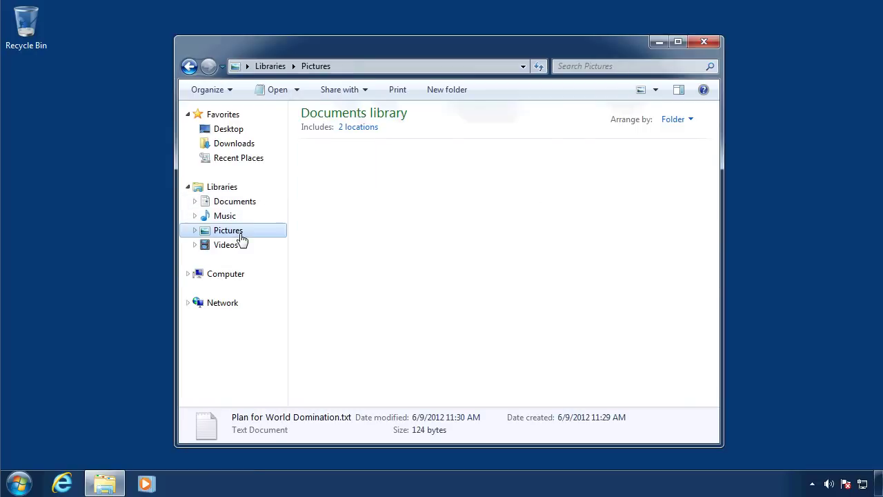
{"action": "left_click", "coordinate": [427, 193]}
{"action": "left_click", "coordinate": [591, 237]}
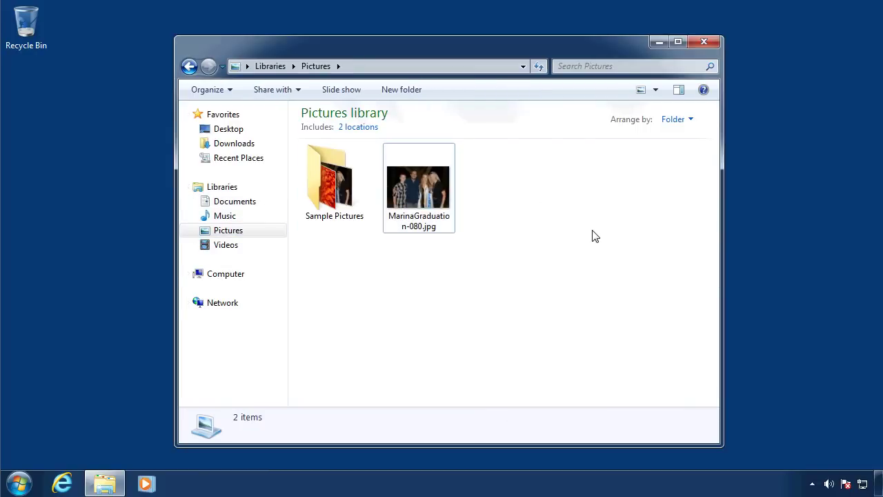
{"action": "left_click", "coordinate": [707, 41]}
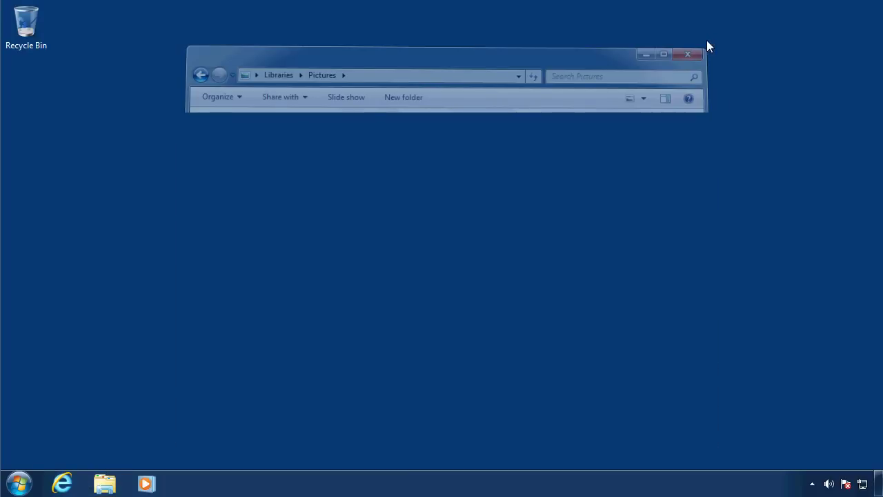